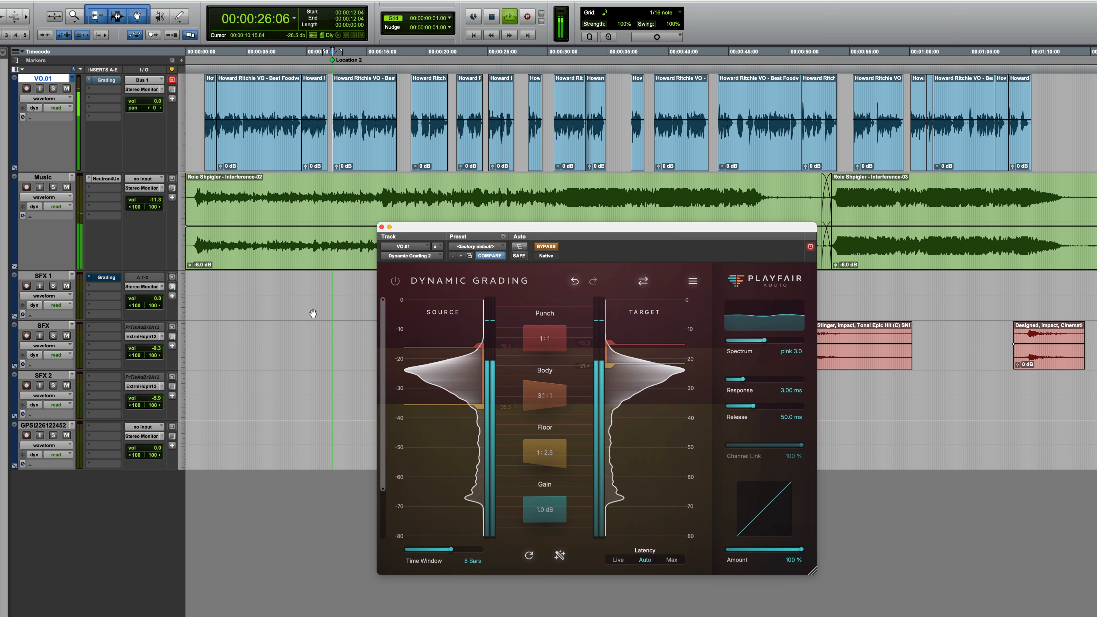
Step: Compare playback of the VO.01 voiceover with the Dynamic Grading plug-in bypassed and active
key(space)
key(shift+a)
key(space)
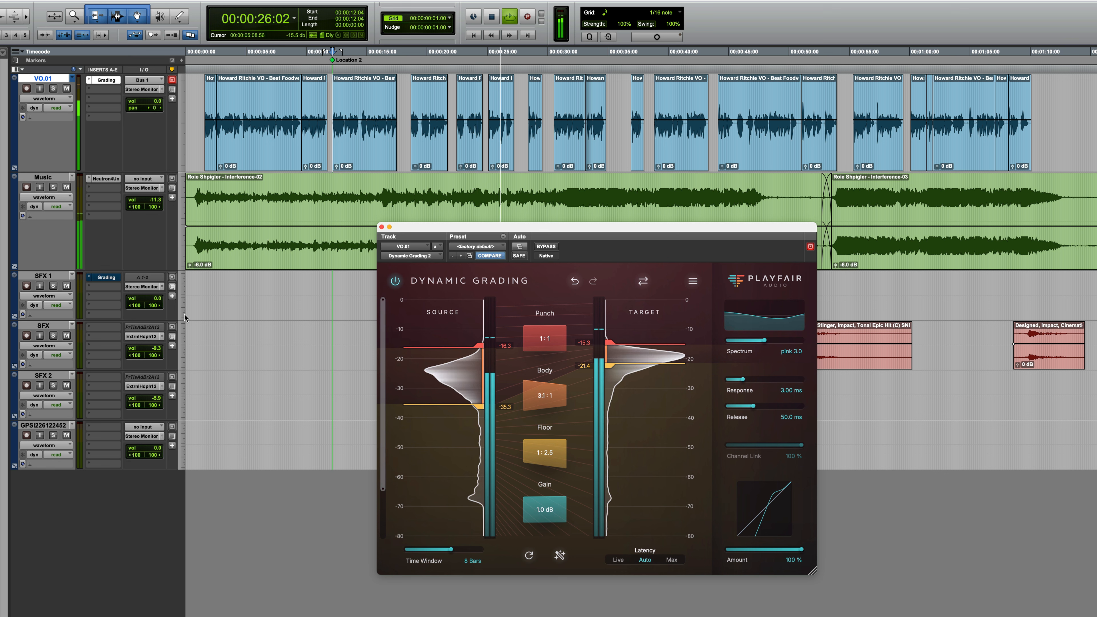
key(space)
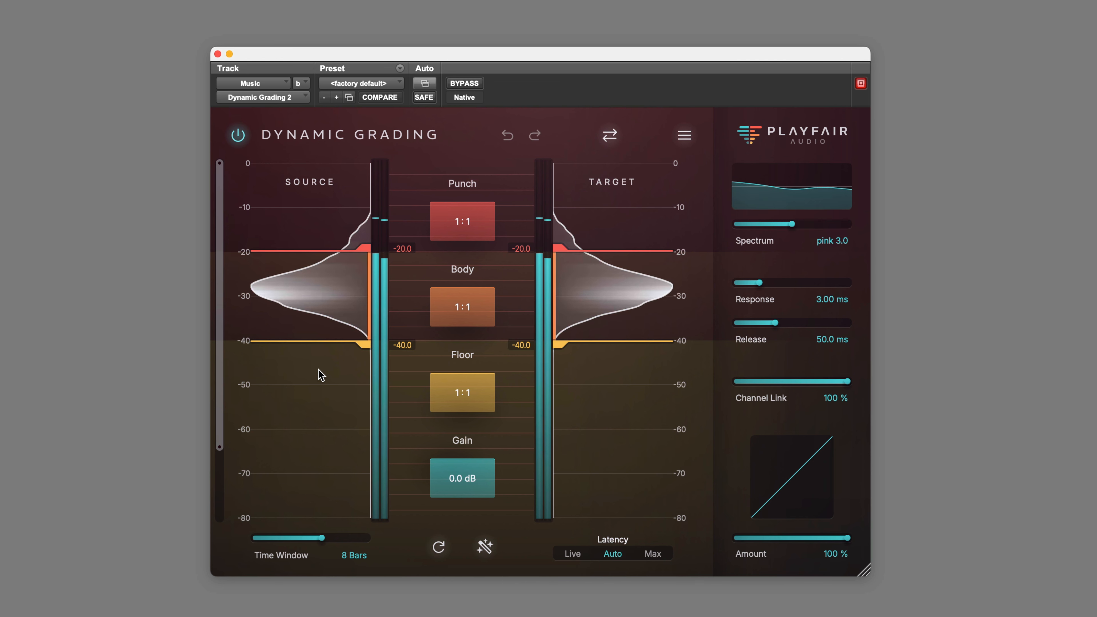
Step: Set the Music track's source thresholds to -14.8 and -42.3, and its Body ratio to 1.3:1 with the target floor at -35.8
drag(365, 346, 363, 356)
drag(361, 247, 363, 224)
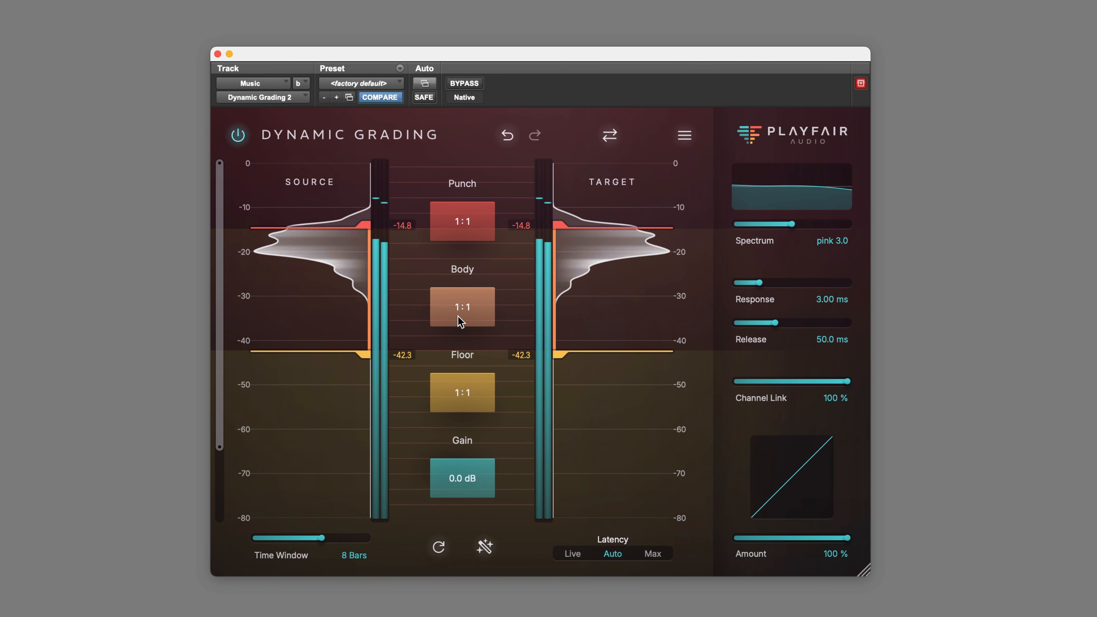
drag(475, 310, 466, 341)
mouse_move(558, 311)
mouse_move(560, 315)
mouse_down()
mouse_move(554, 349)
mouse_move(556, 326)
mouse_up()
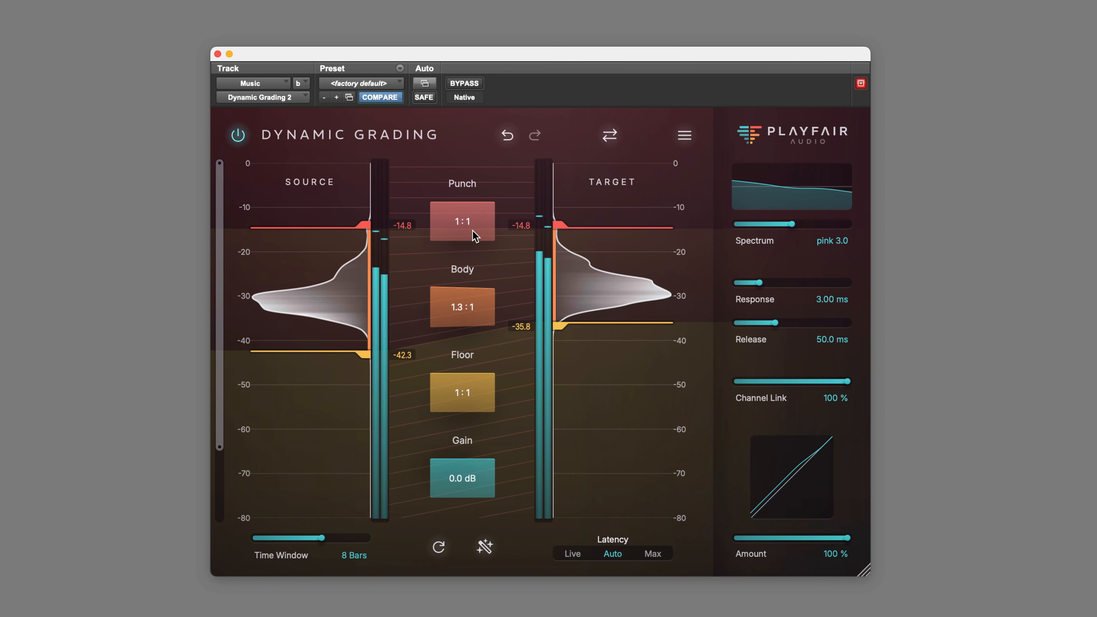
Step: Expand the Music track's Punch range to a ratio of 1:1.9
mouse_move(476, 222)
mouse_down()
mouse_move(464, 251)
mouse_move(478, 189)
mouse_move(473, 264)
mouse_move(480, 192)
mouse_move(485, 204)
mouse_up()
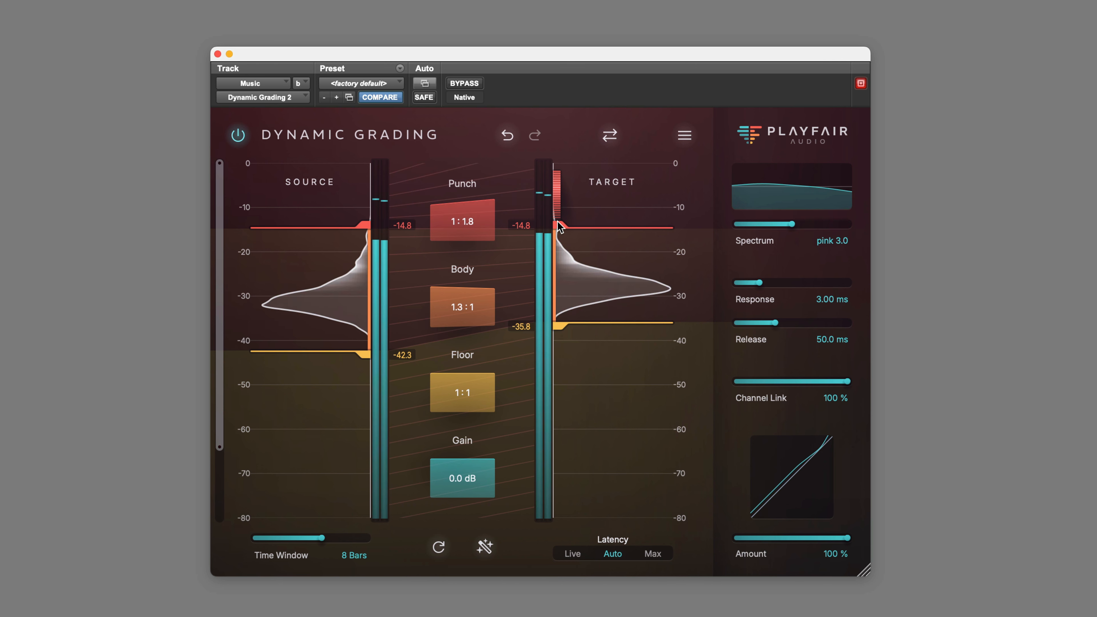
mouse_move(557, 223)
mouse_down()
mouse_move(557, 190)
mouse_move(558, 231)
mouse_move(557, 220)
mouse_up()
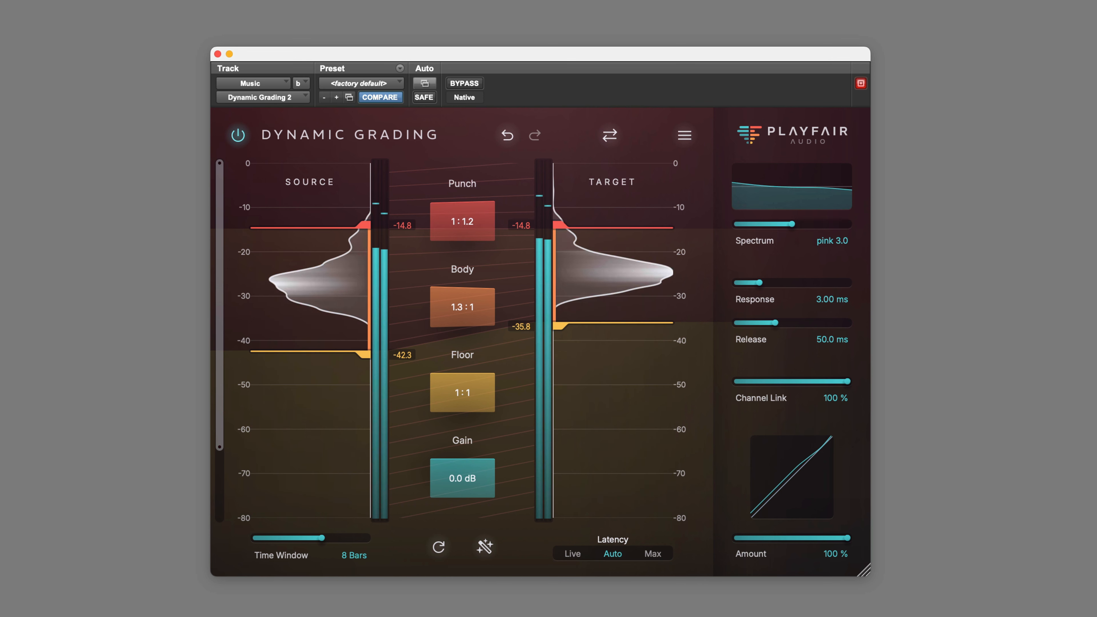
drag(473, 222, 473, 164)
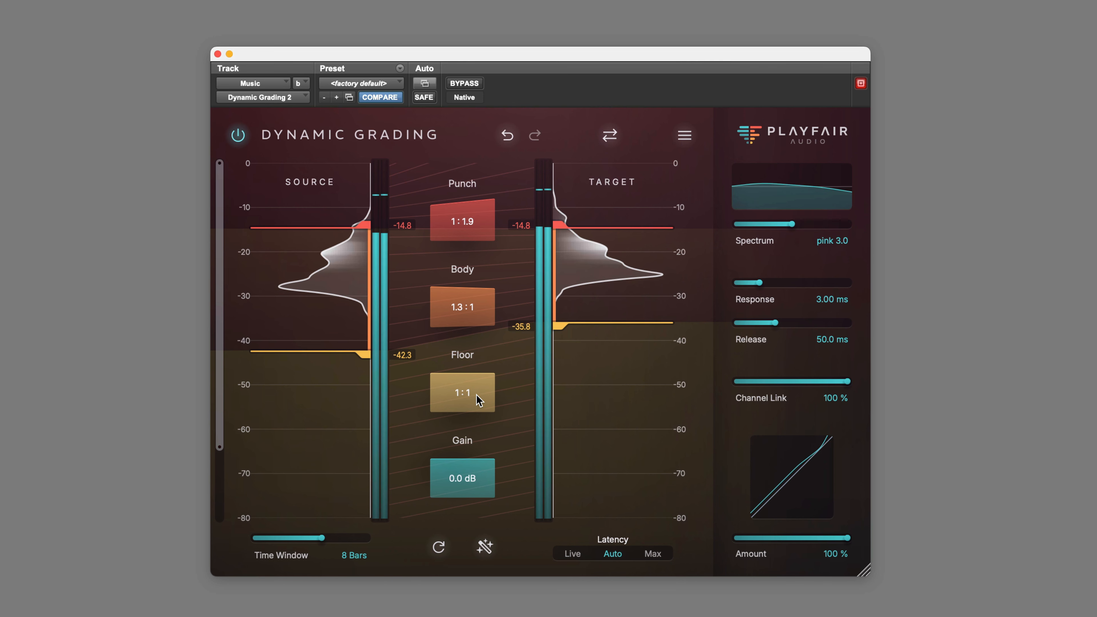
Step: Set the Music track's Floor ratio to 1:2.0 and raise the Gain to 1.3 dB
drag(473, 392, 484, 360)
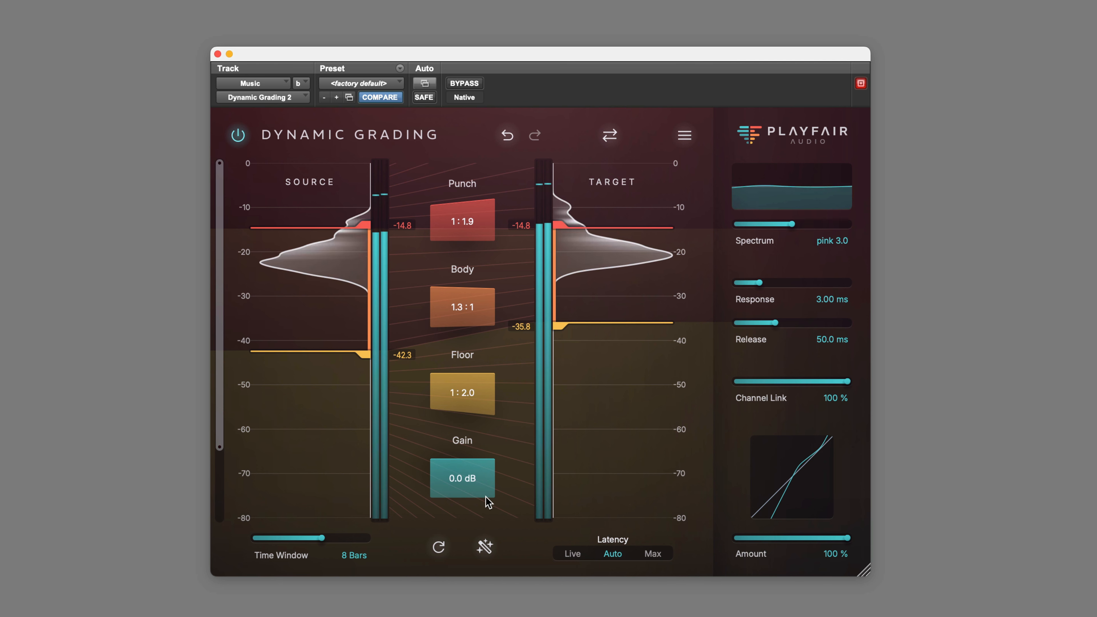
drag(471, 484, 473, 479)
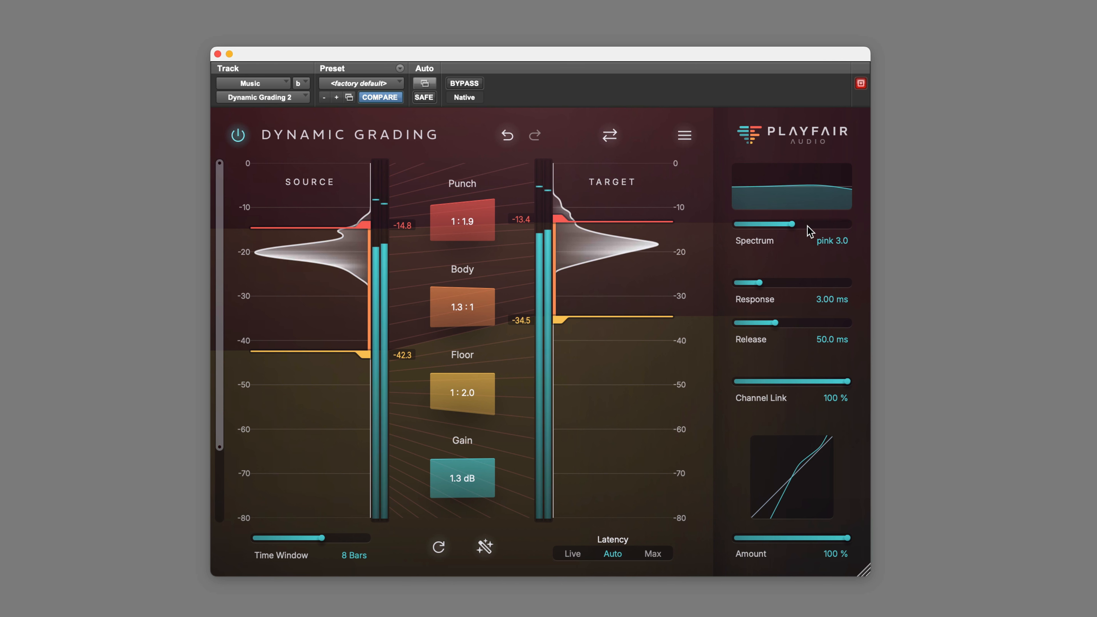
Step: Sweep the Spectrum setting from white 0.0 to brown 6.0, and return it to pink 3.0
drag(791, 225, 695, 230)
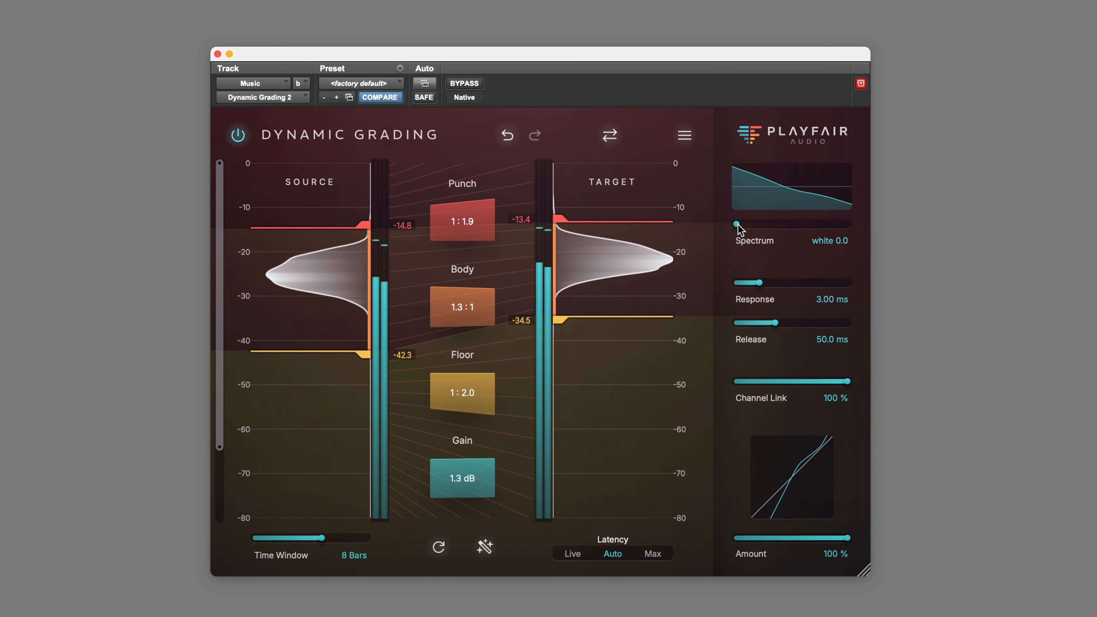
drag(746, 225, 835, 227)
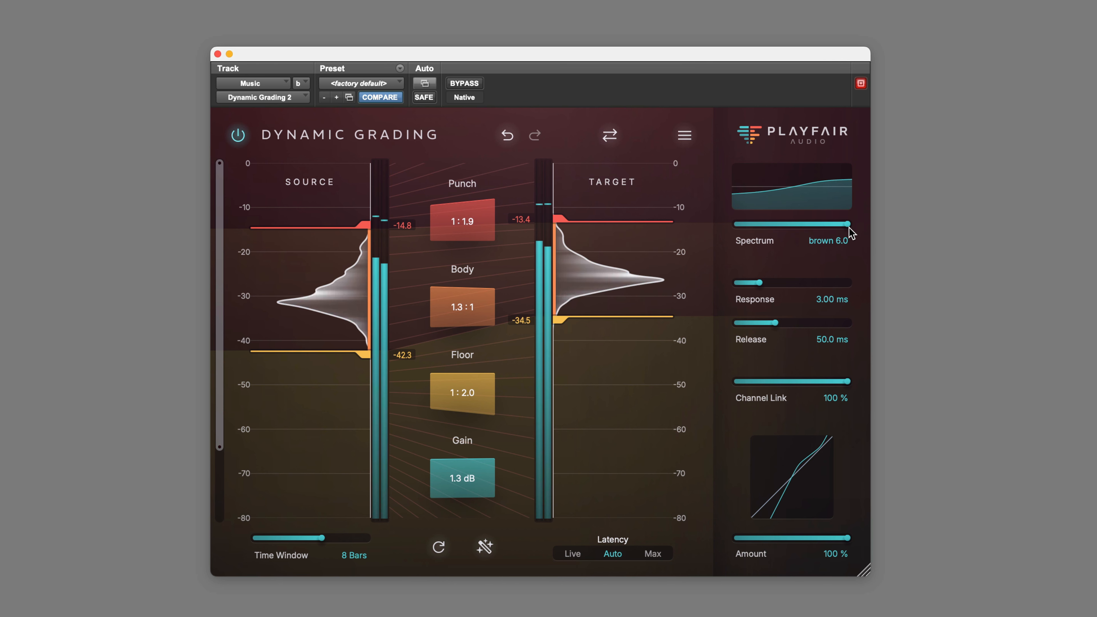
drag(849, 228, 795, 222)
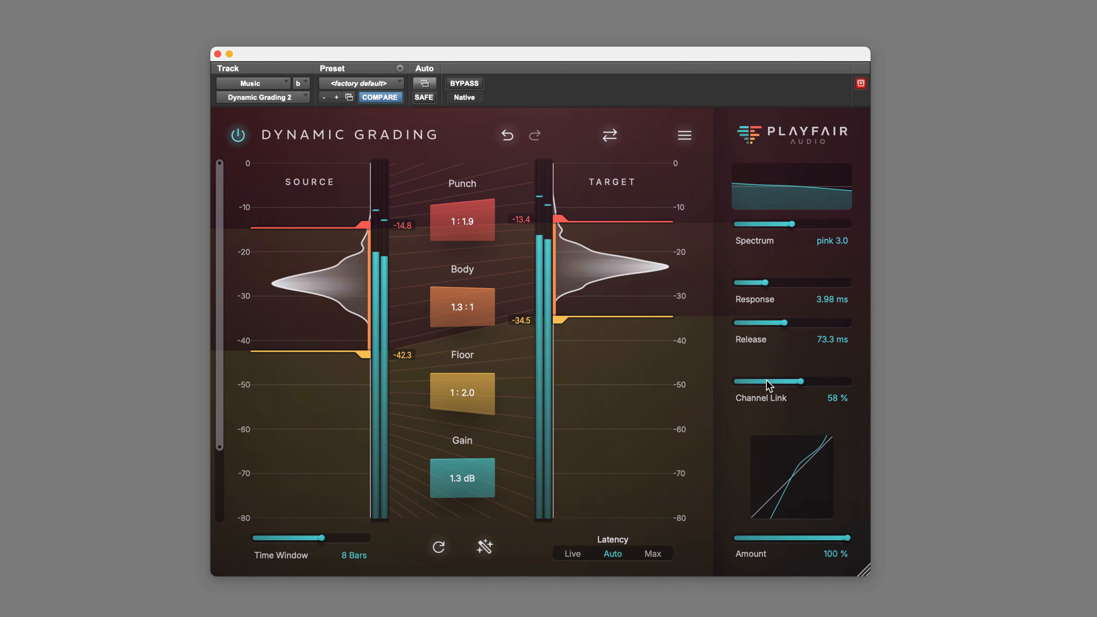
Step: Set Channel Link to 100% and return the processing Amount to 100%
drag(766, 381, 848, 382)
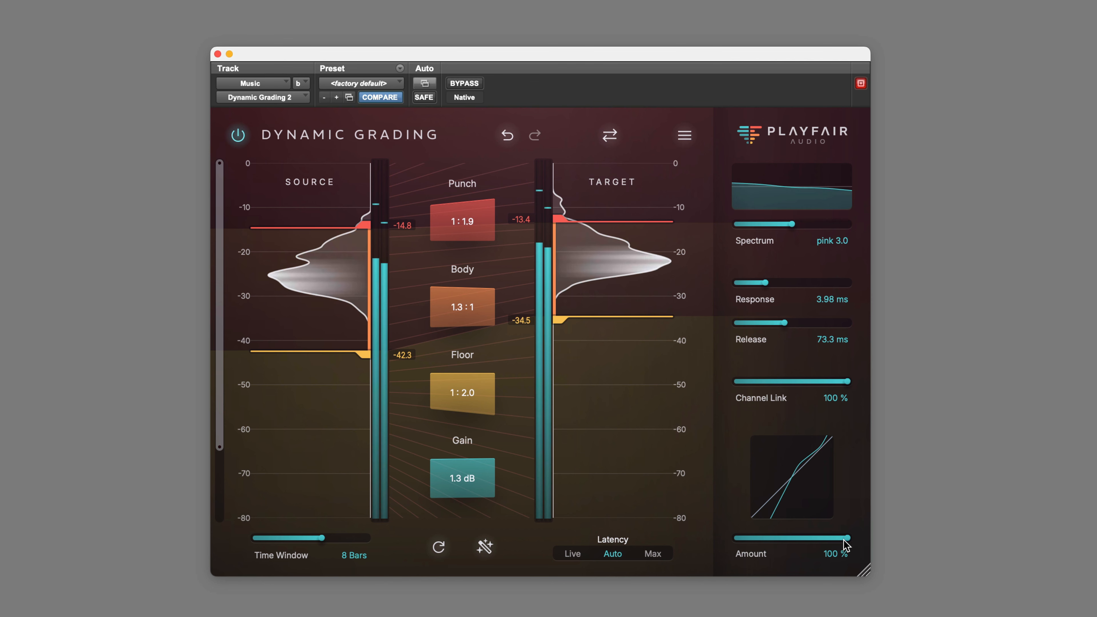
drag(747, 543, 867, 544)
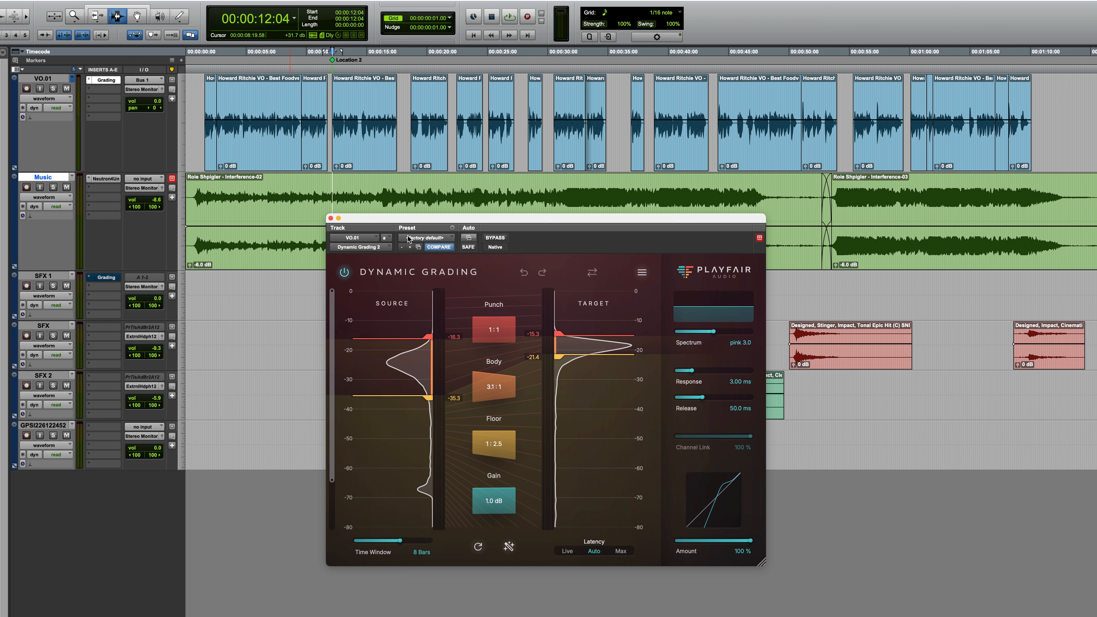
Step: Bypass Dynamic Grading on VO.01 and audition the dialogue passage from 00:00:12:04, first unprocessed and again with the processing active
click(504, 238)
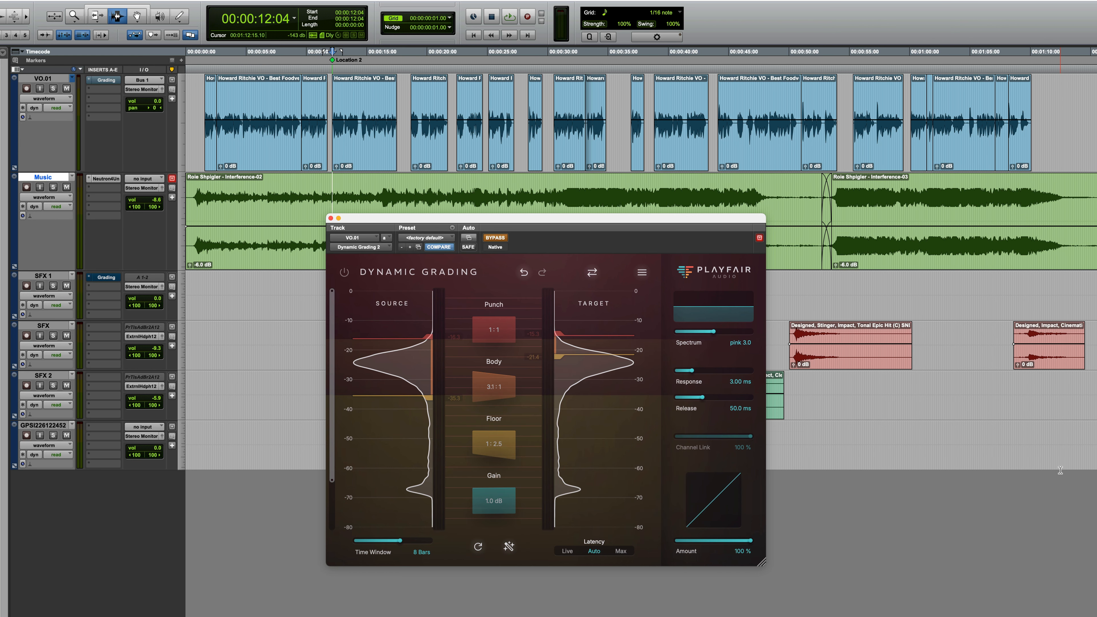
key(space)
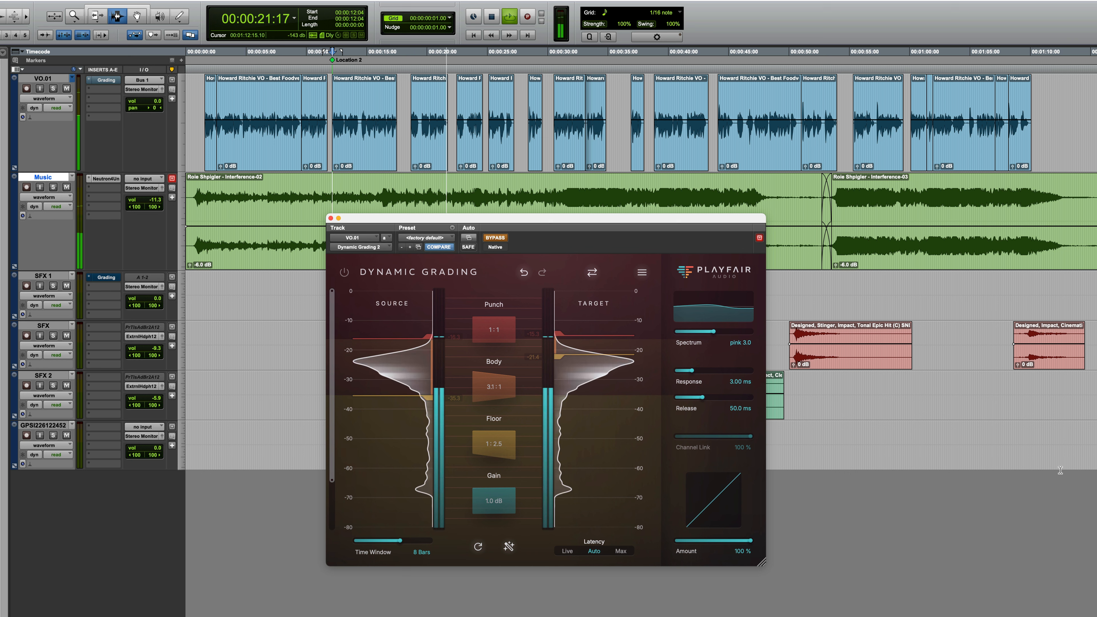
key(space)
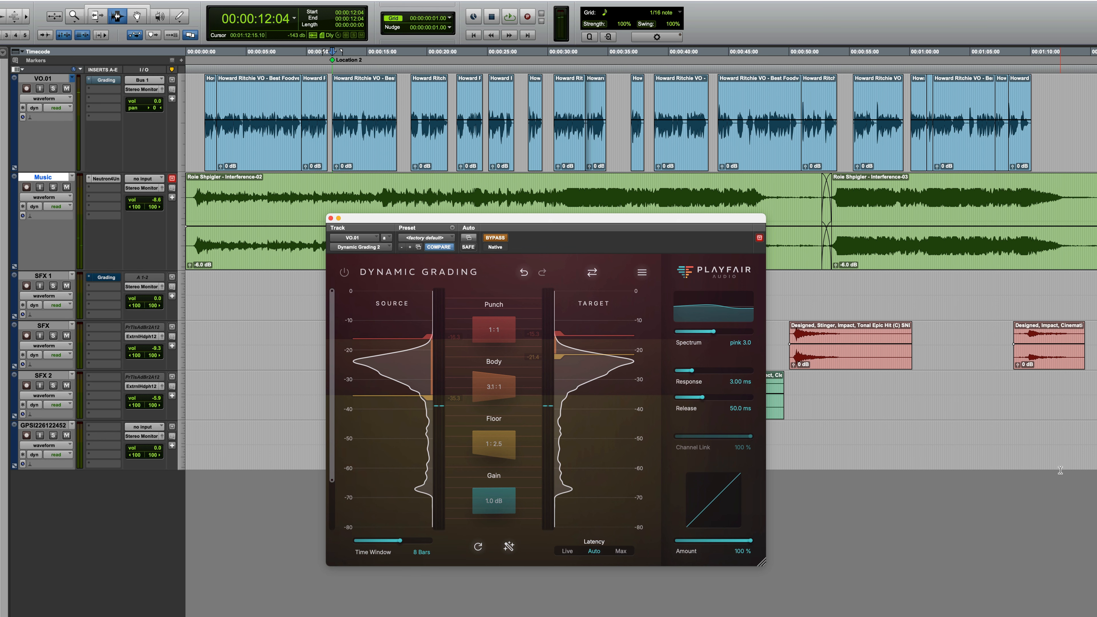
key(space)
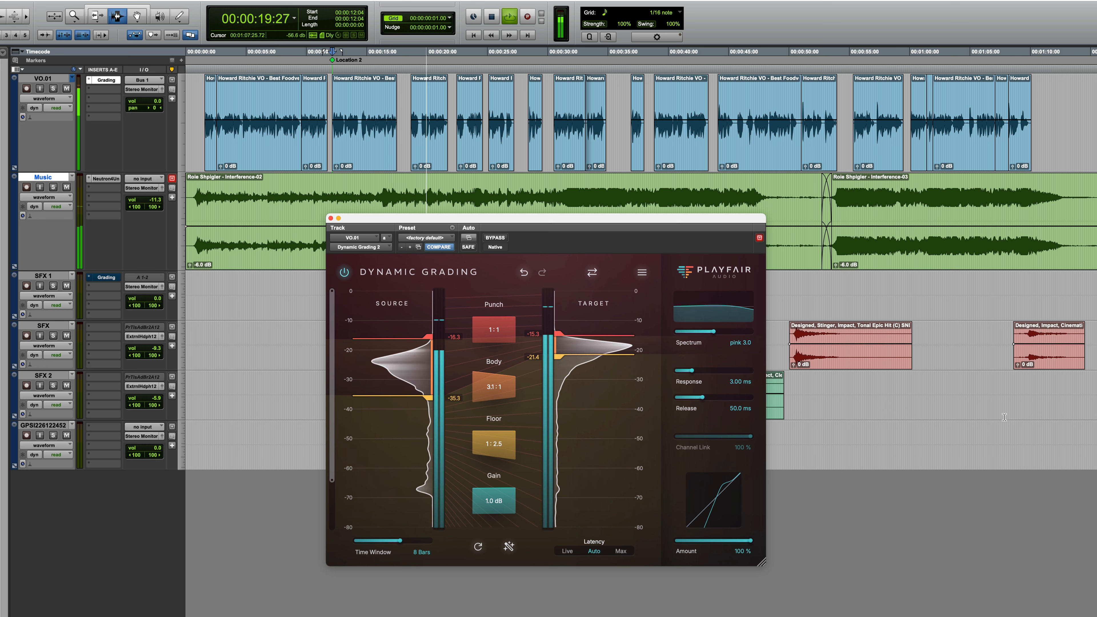
key(space)
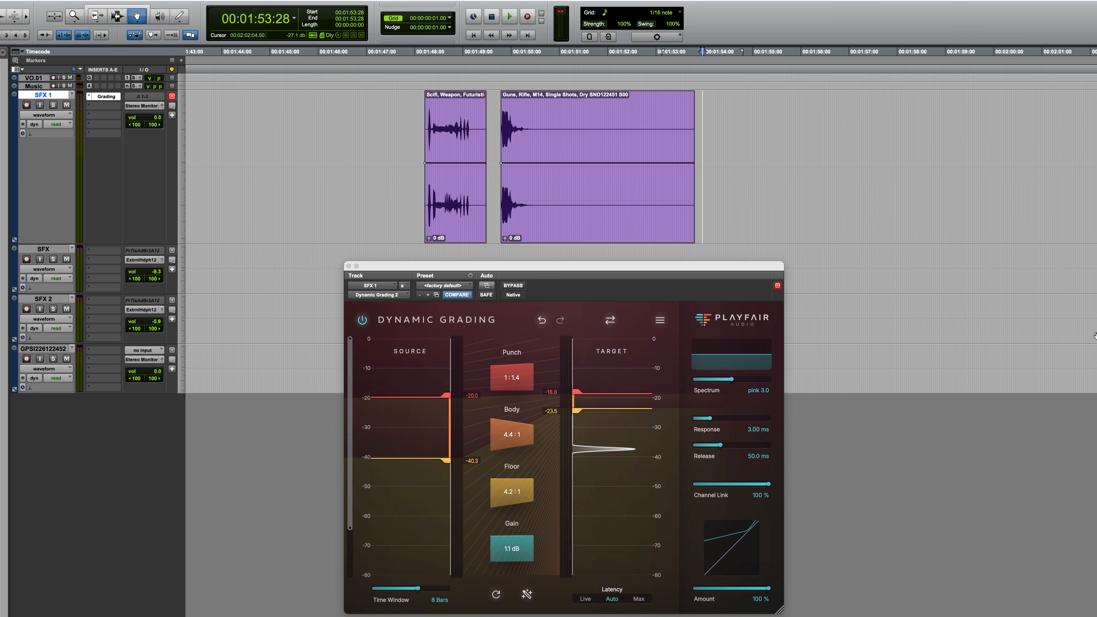
Step: Select the sci-fi weapon clip on SFX 1 and audition it with Dynamic Grading bypassed and active
click(464, 218)
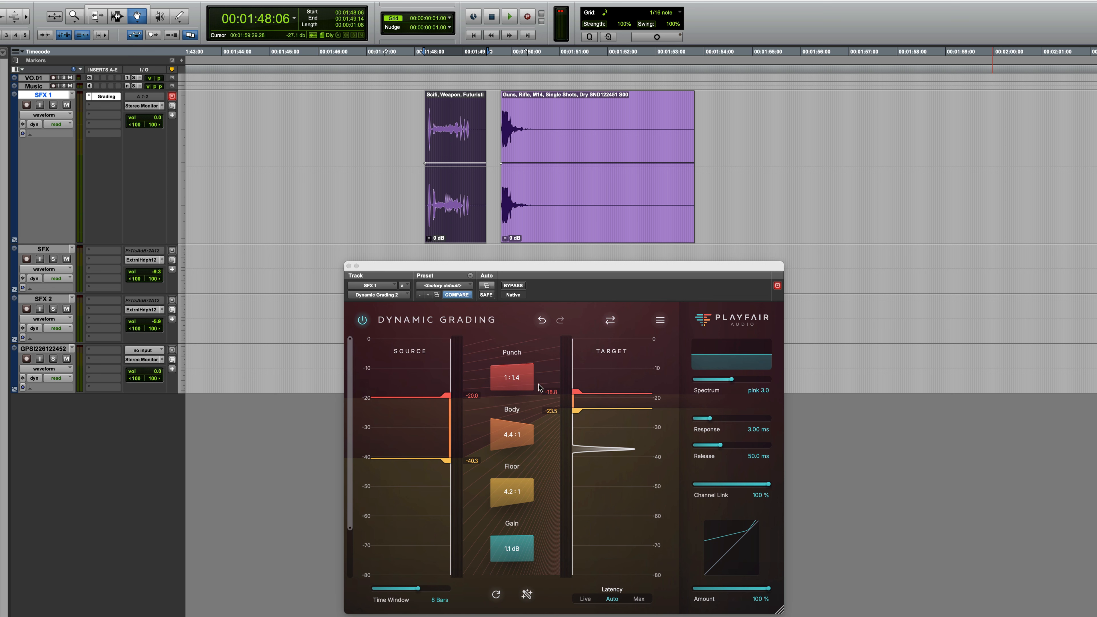
click(517, 286)
key(space)
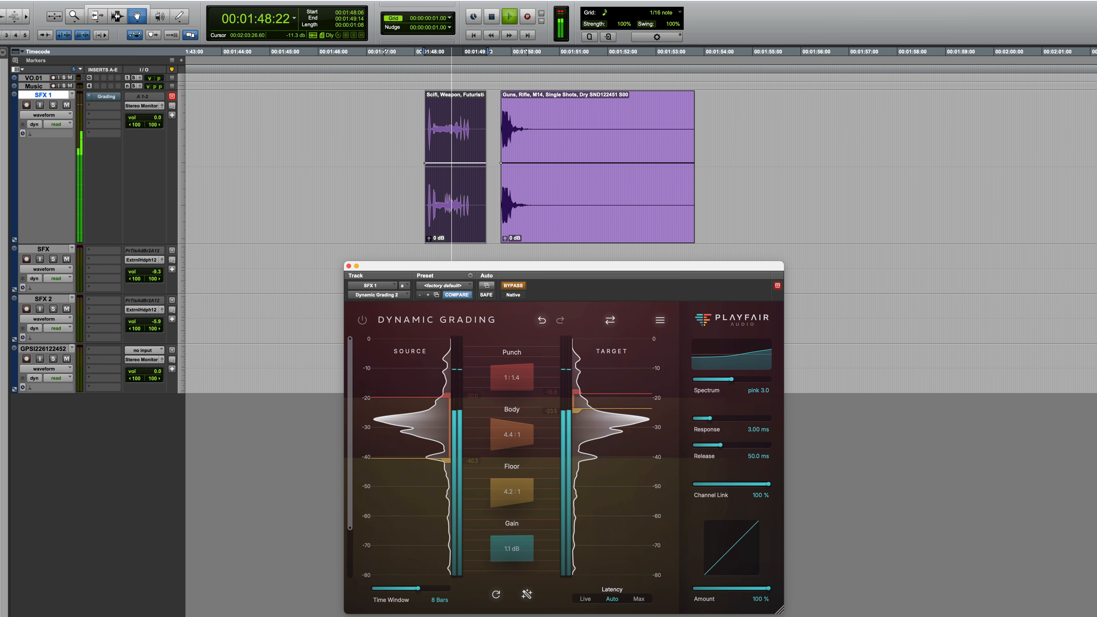
key(space)
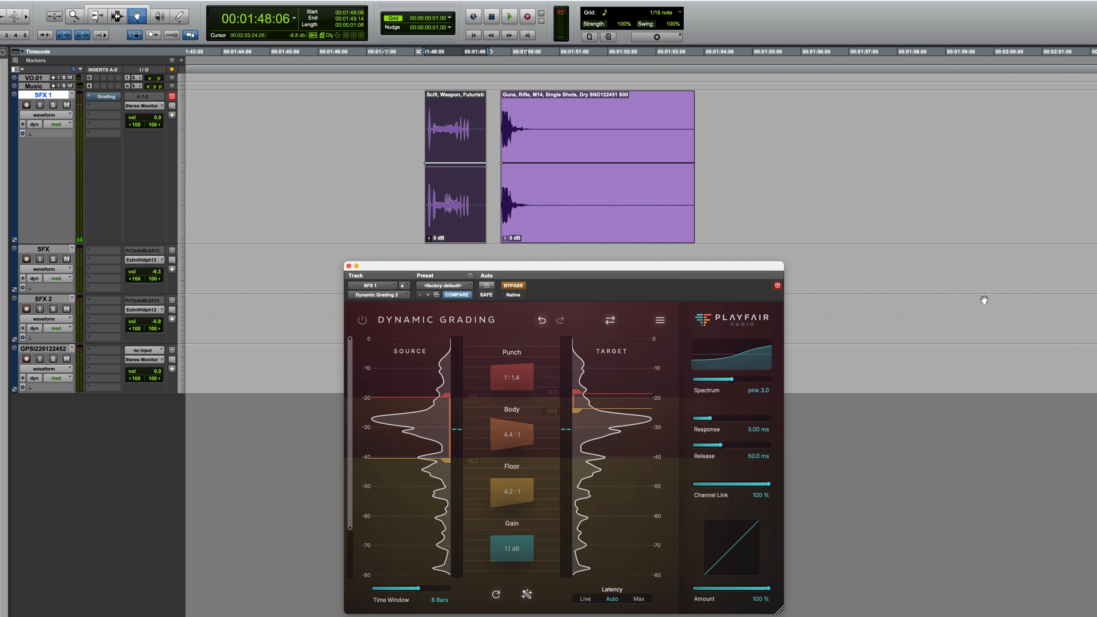
key(space)
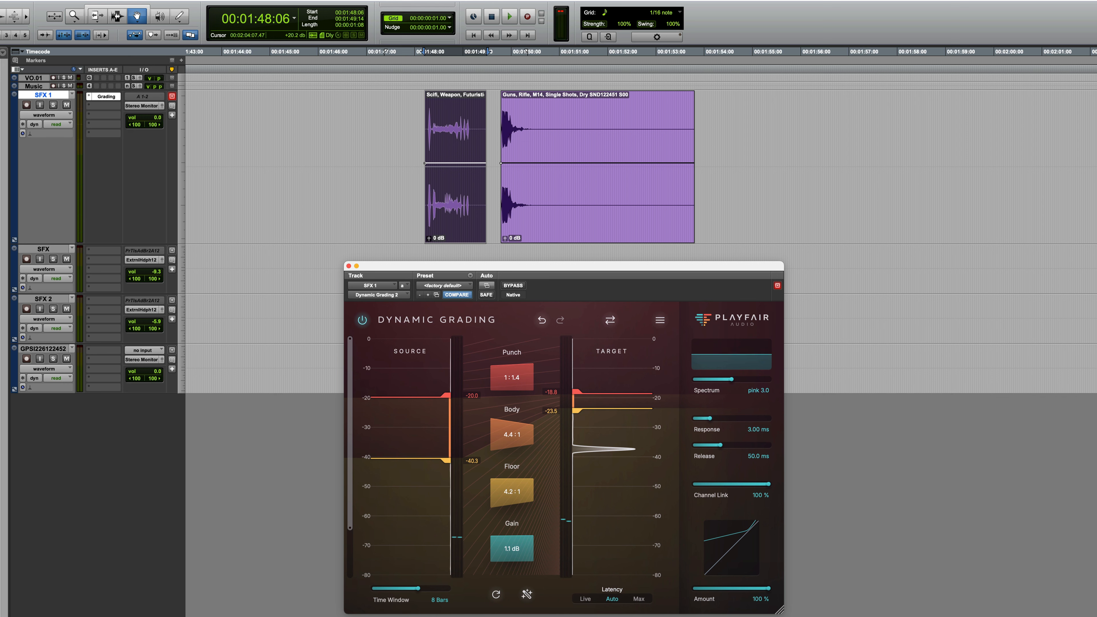
Step: Select the M14 rifle single-shot clip on SFX 1 and compare its sound with Dynamic Grading bypassed and active
click(567, 129)
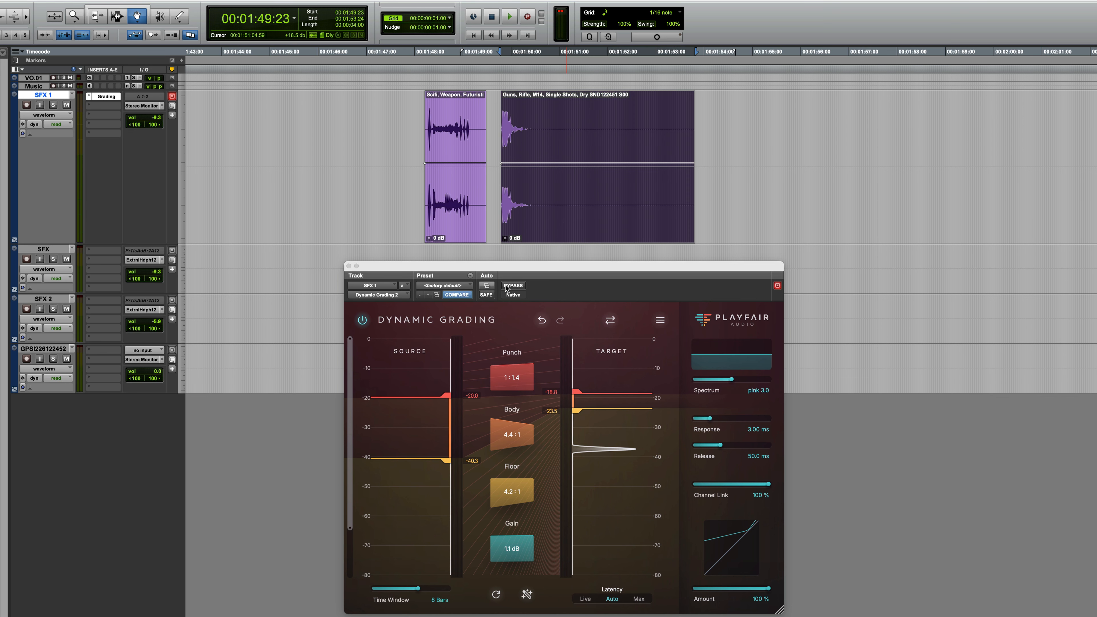
click(511, 284)
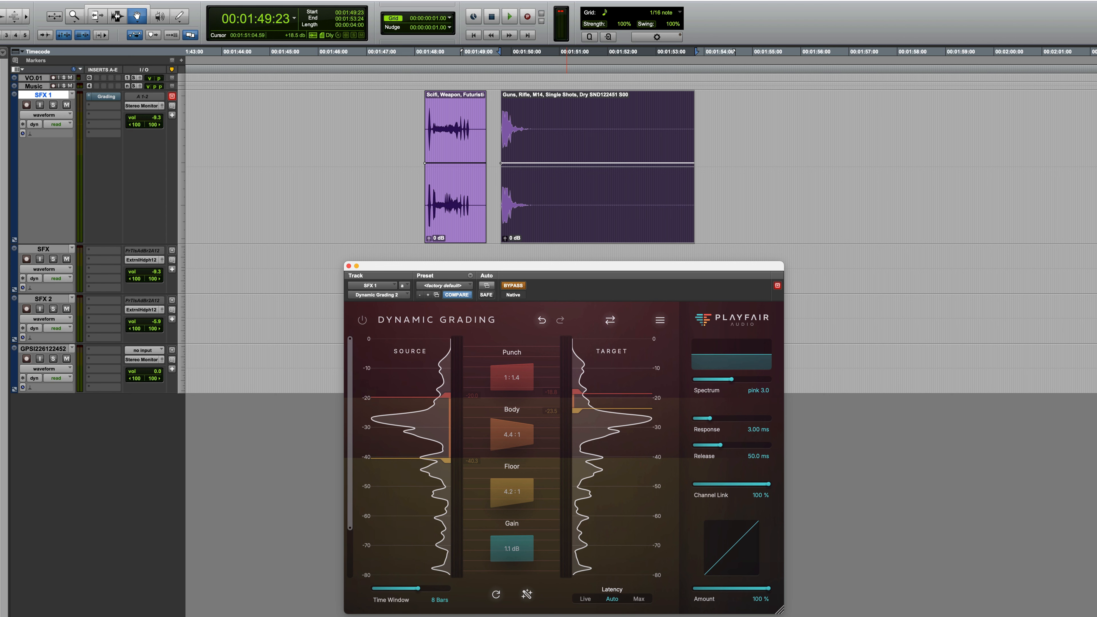
key(space)
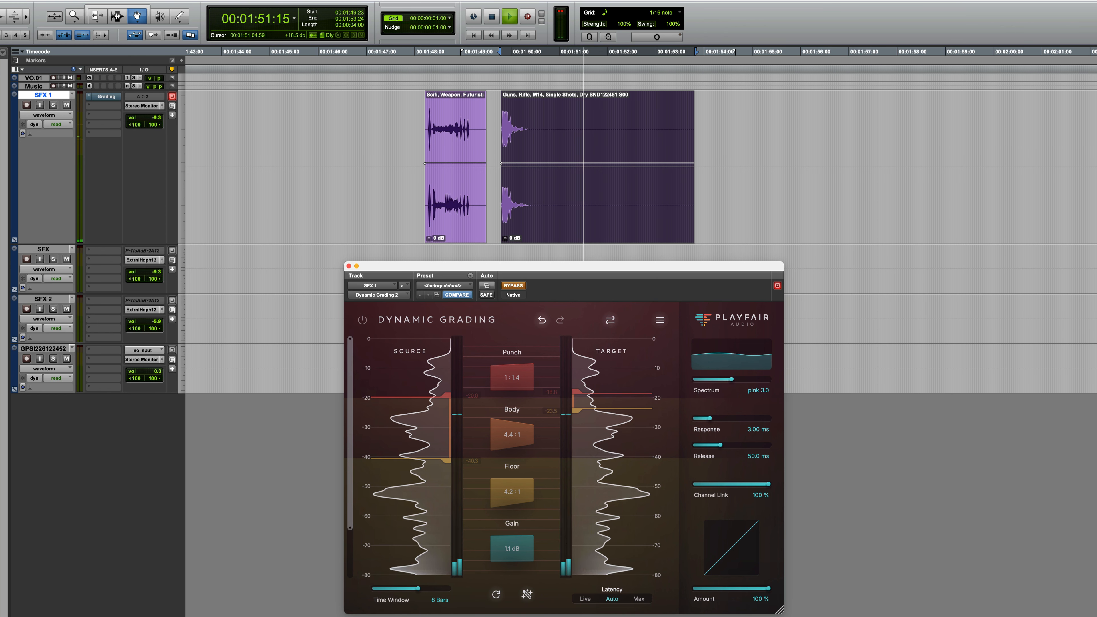
key(space)
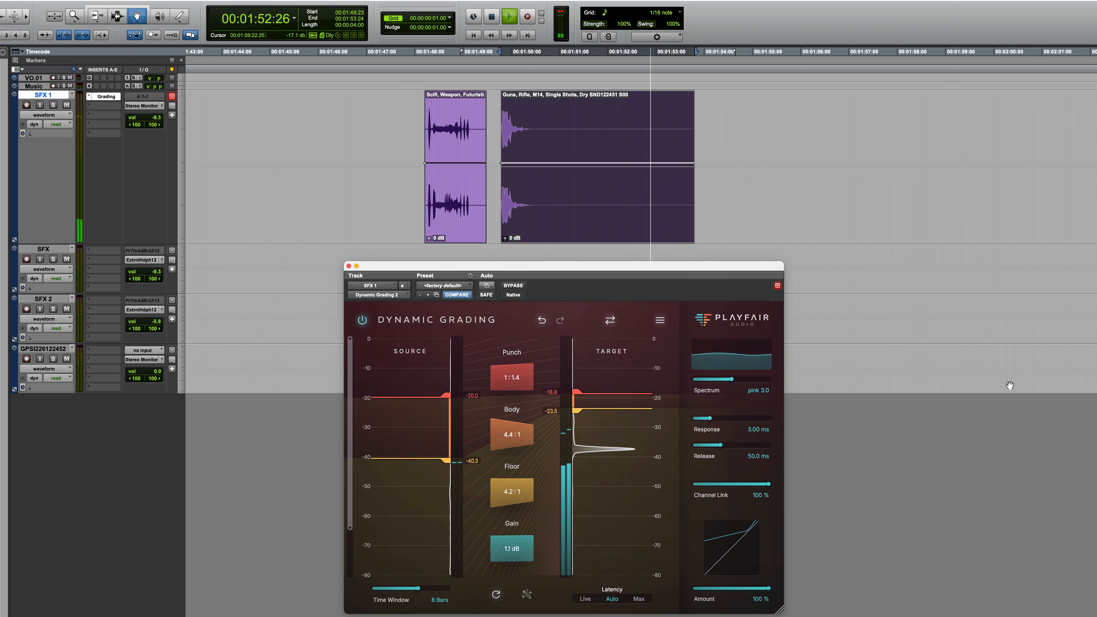
key(space)
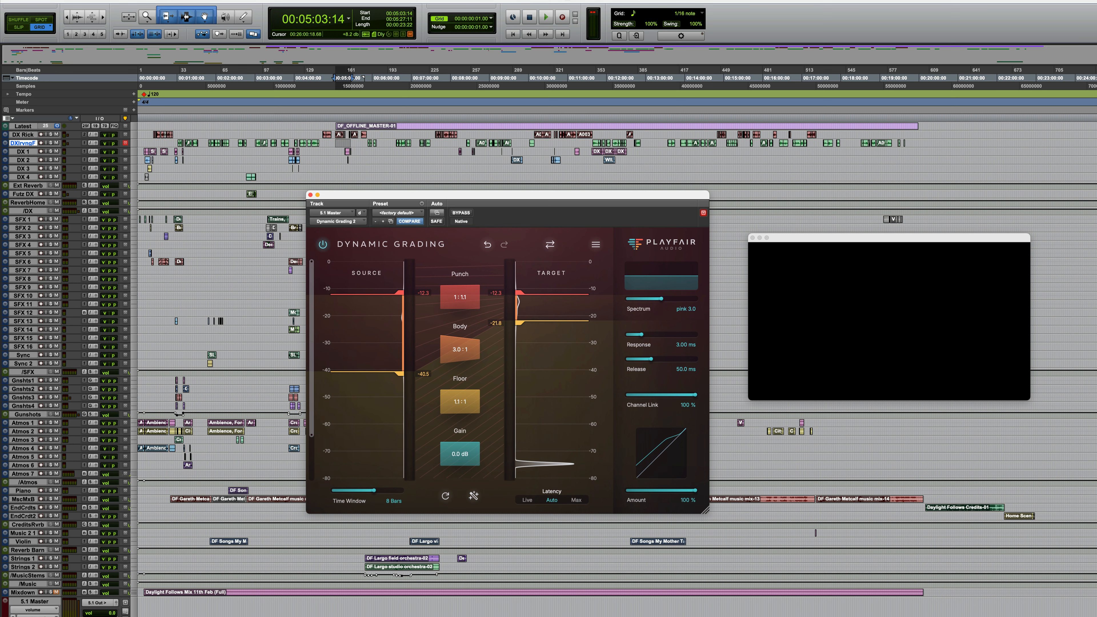
Step: Audition the 5.1 Master mix from 00:05:03:14 with Dynamic Grading bypassed and active
key(space)
click(323, 244)
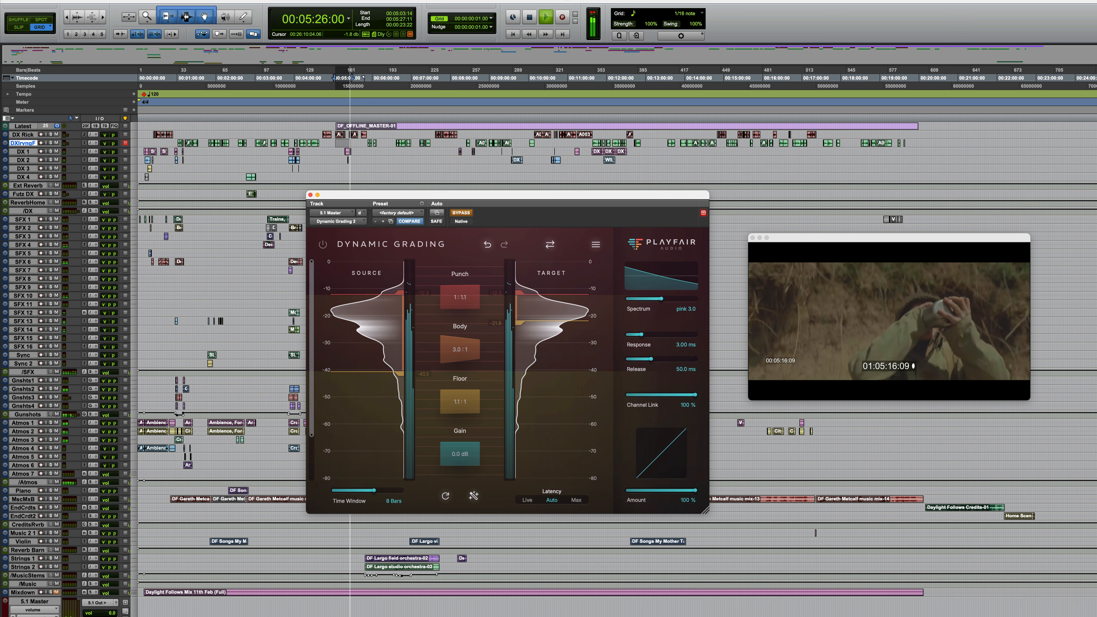
key(space)
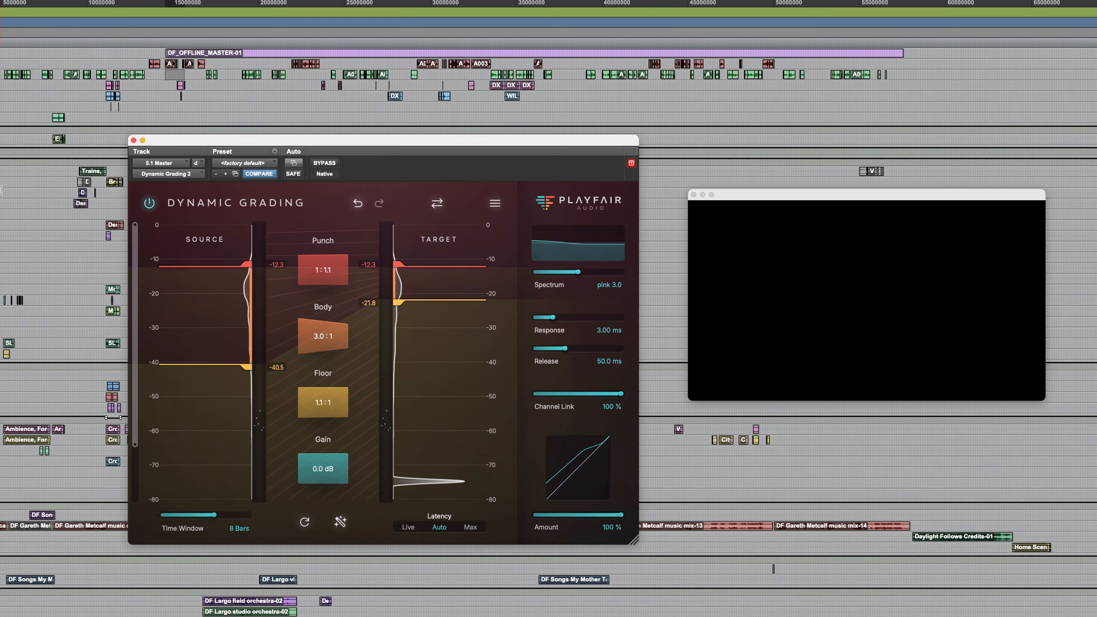
key(space)
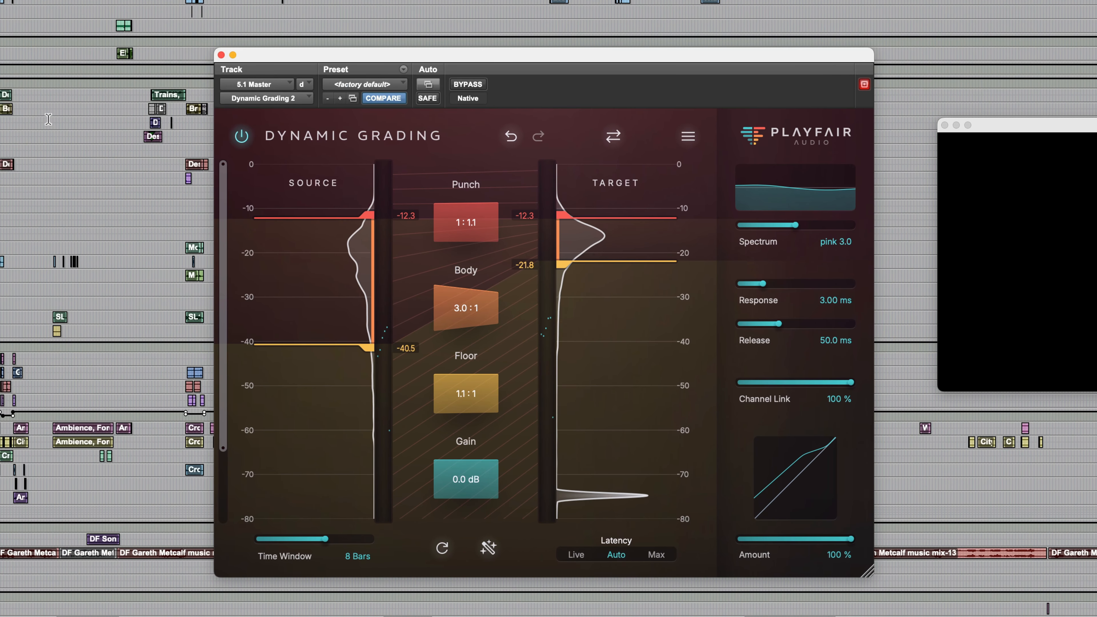
key(super+9)
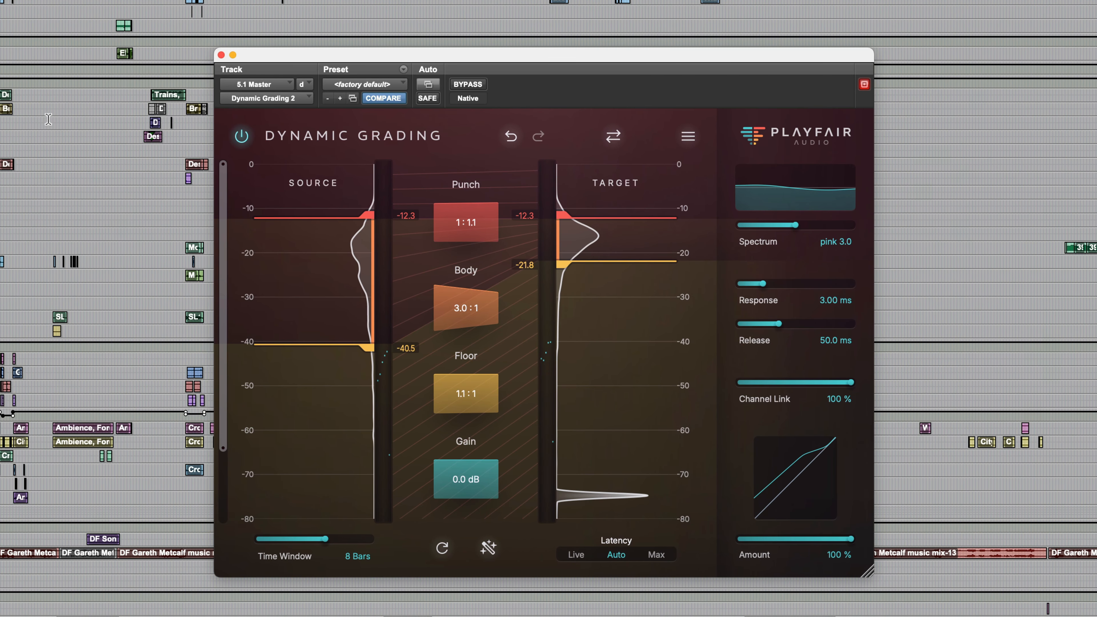